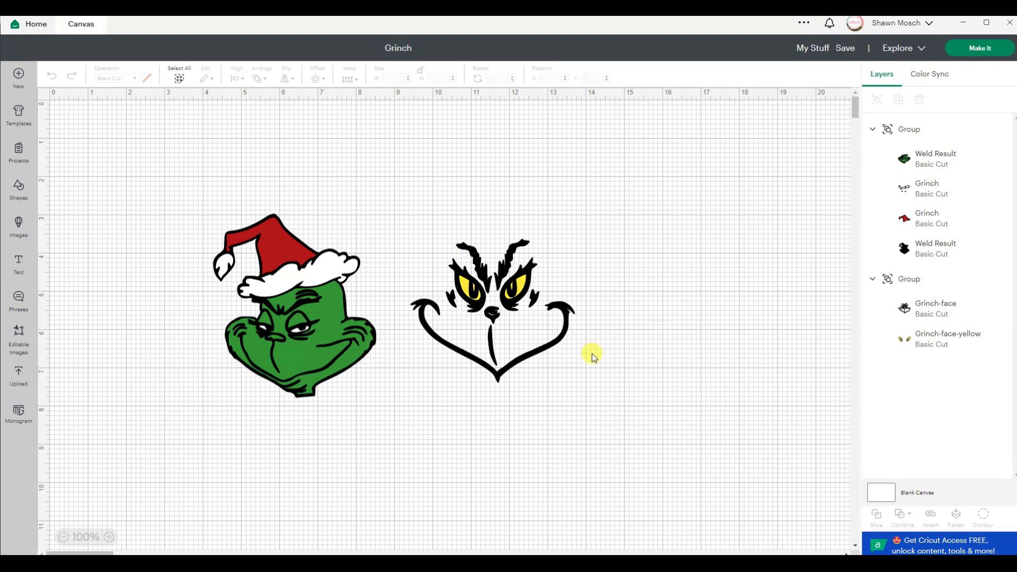
Hide the yellow-eyed Grinch face group and enlarge the view of the Grinch with the Santa hat to 125%.
left_click(464, 364)
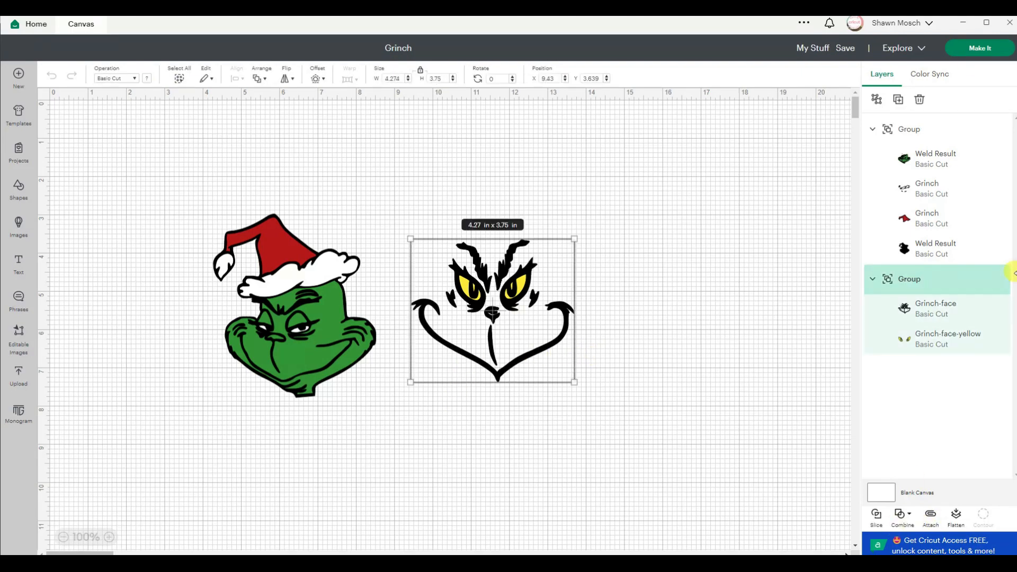
left_click(985, 279)
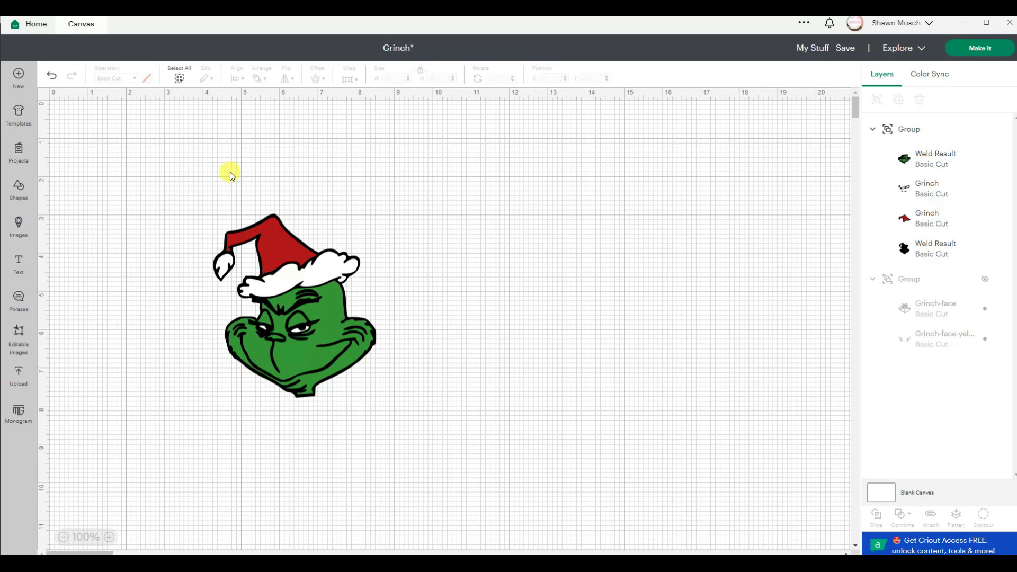
left_click(275, 245)
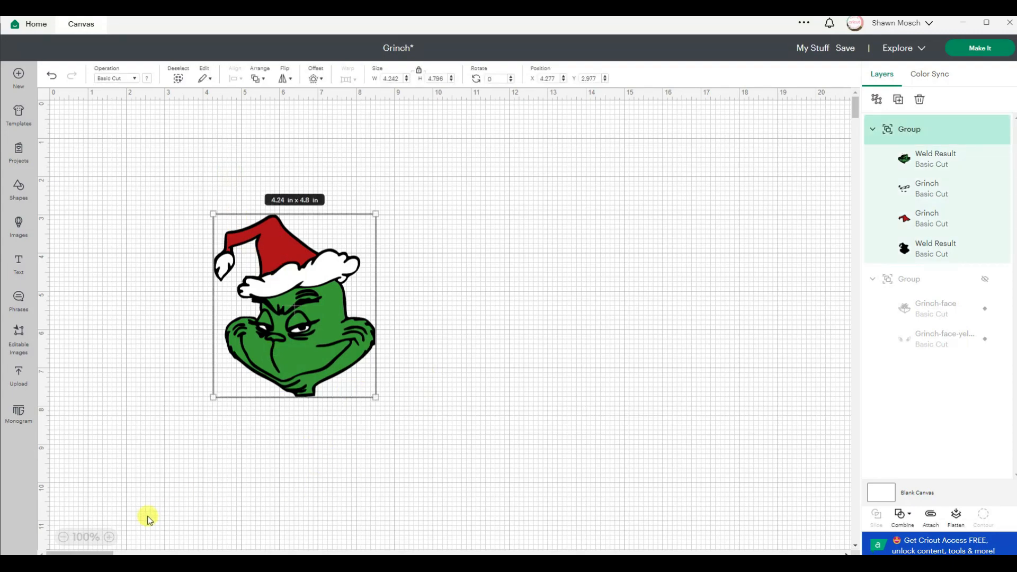
left_click(109, 538)
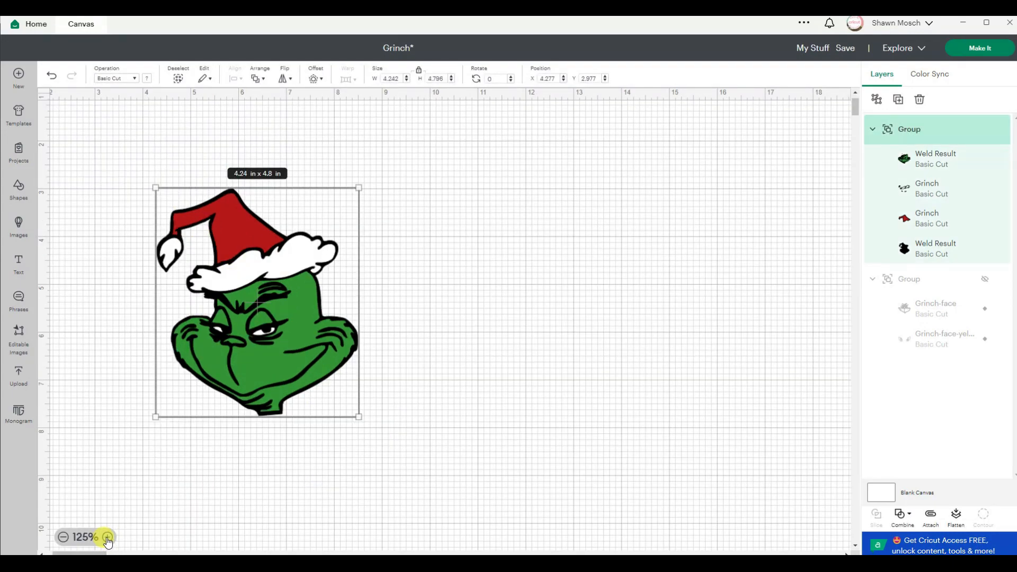
left_click(298, 481)
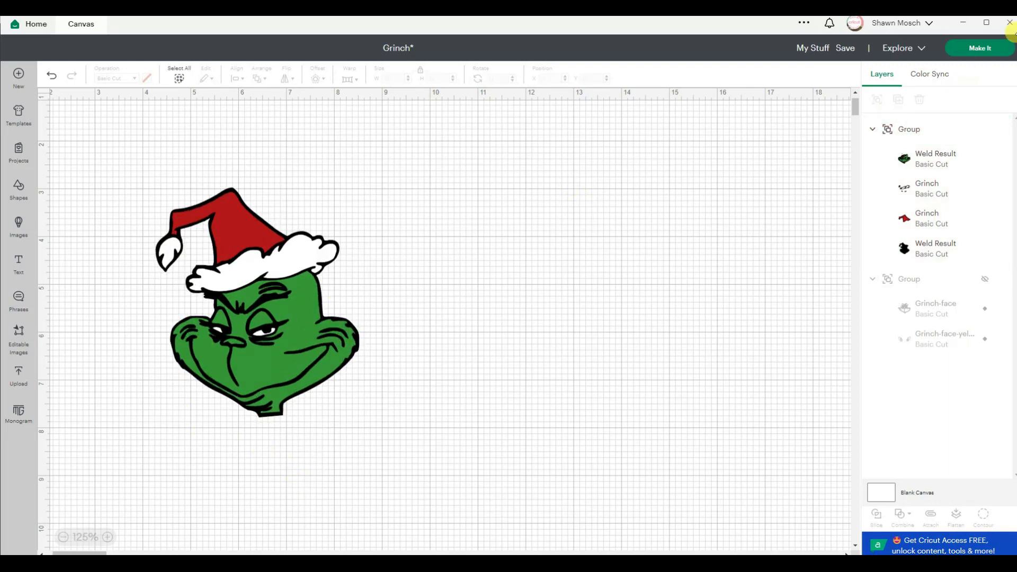
Preview how the white, black, red and green pieces are laid out on the four cutting mats, and return to the canvas.
left_click(976, 50)
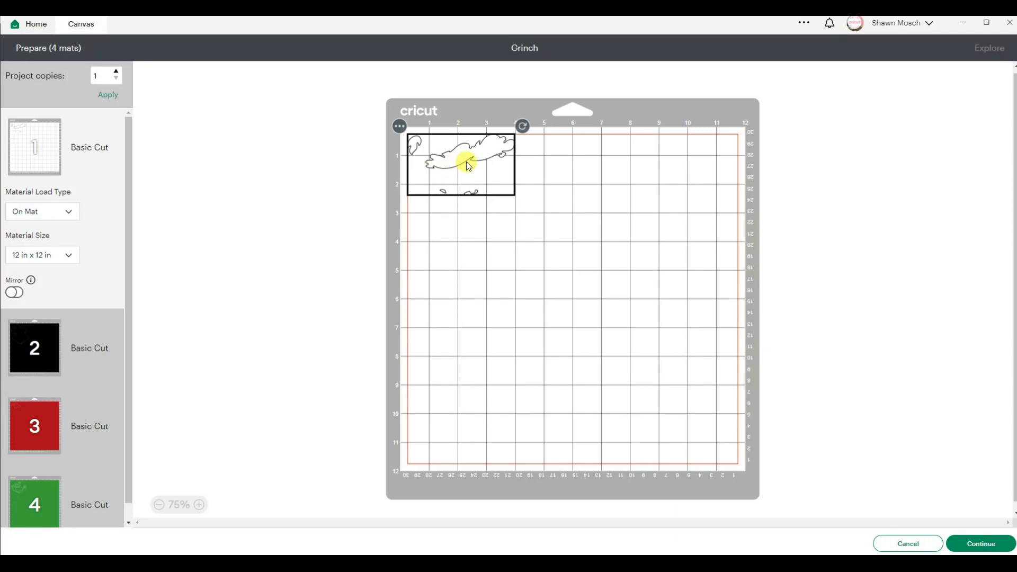
left_click(27, 357)
left_click(37, 416)
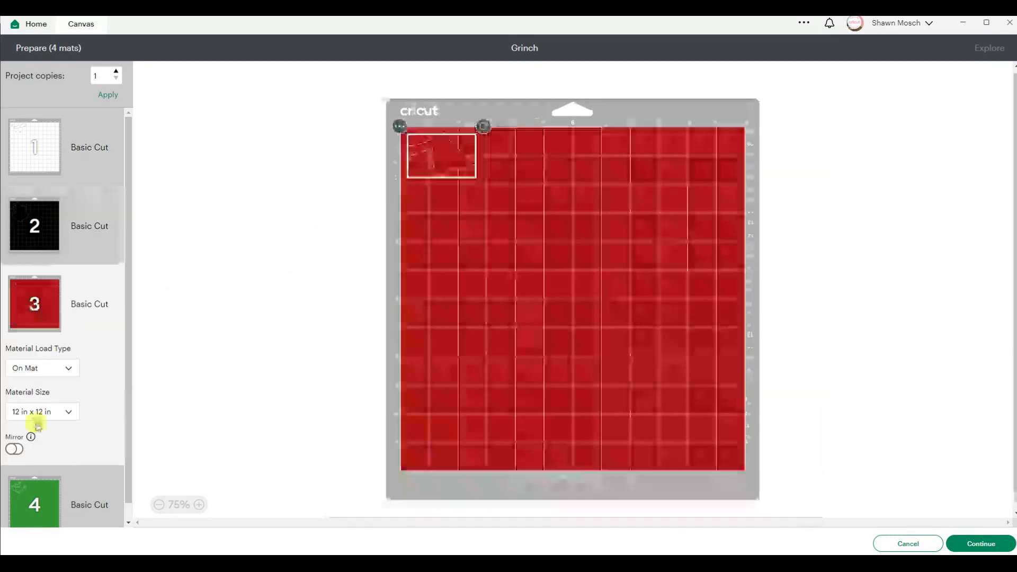
left_click(33, 494)
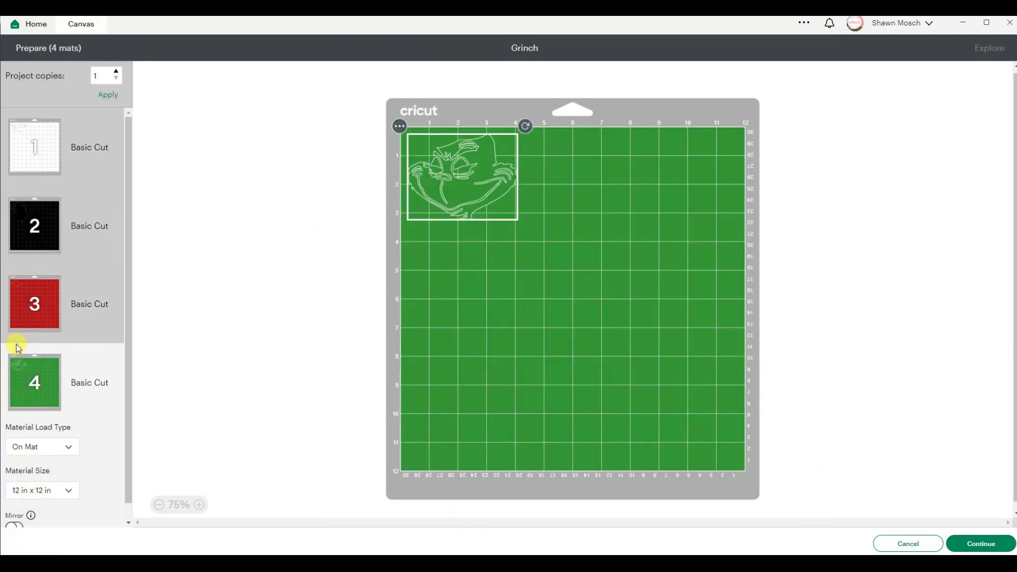
left_click(48, 142)
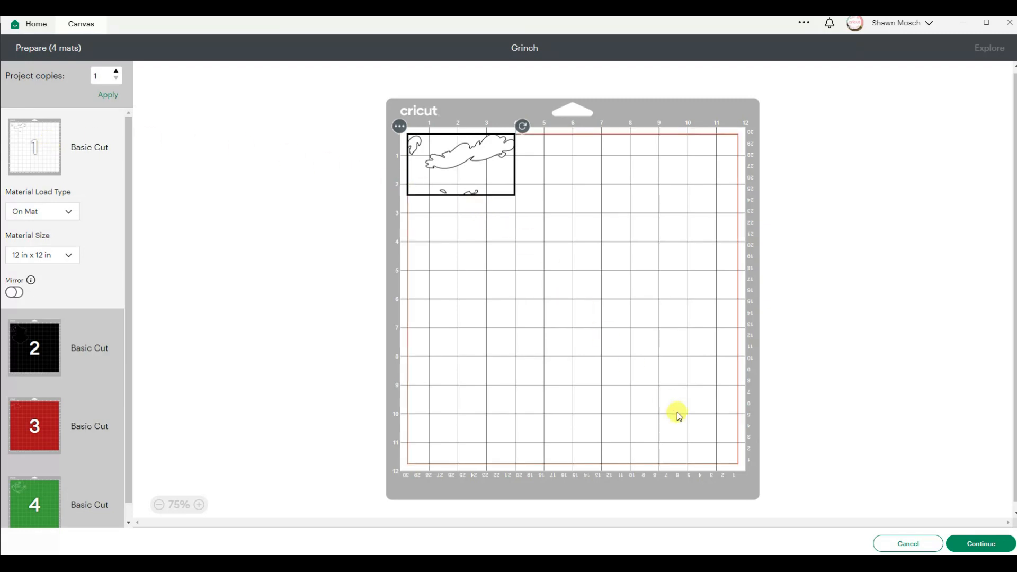
left_click(899, 542)
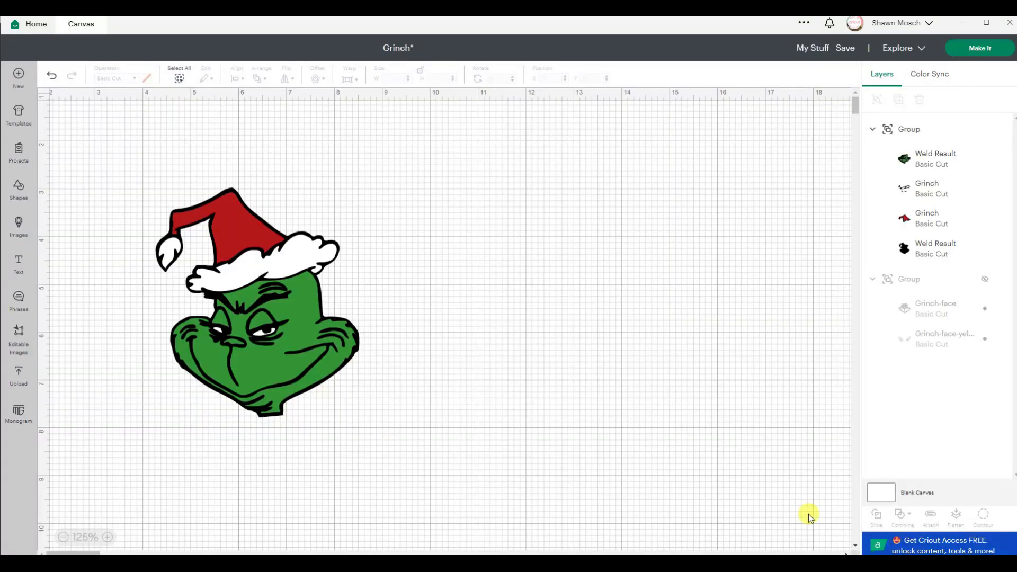
Duplicate the Santa-hat Grinch group, attach all layers of the copy, and inspect each attached layer.
left_click(318, 360)
right_click(313, 363)
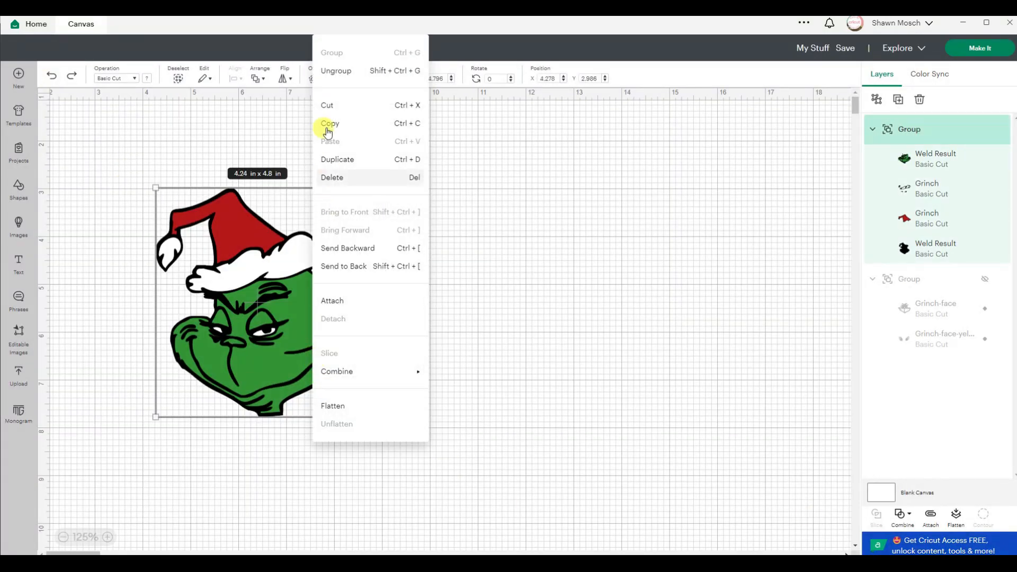
left_click(345, 159)
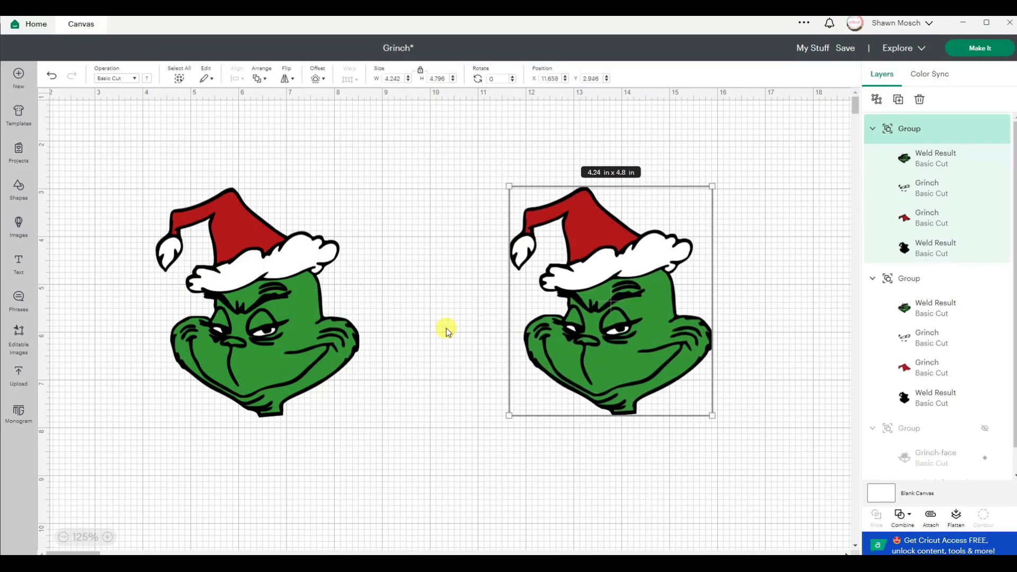
left_click(445, 326)
left_click_drag(470, 141, 799, 485)
left_click(931, 516)
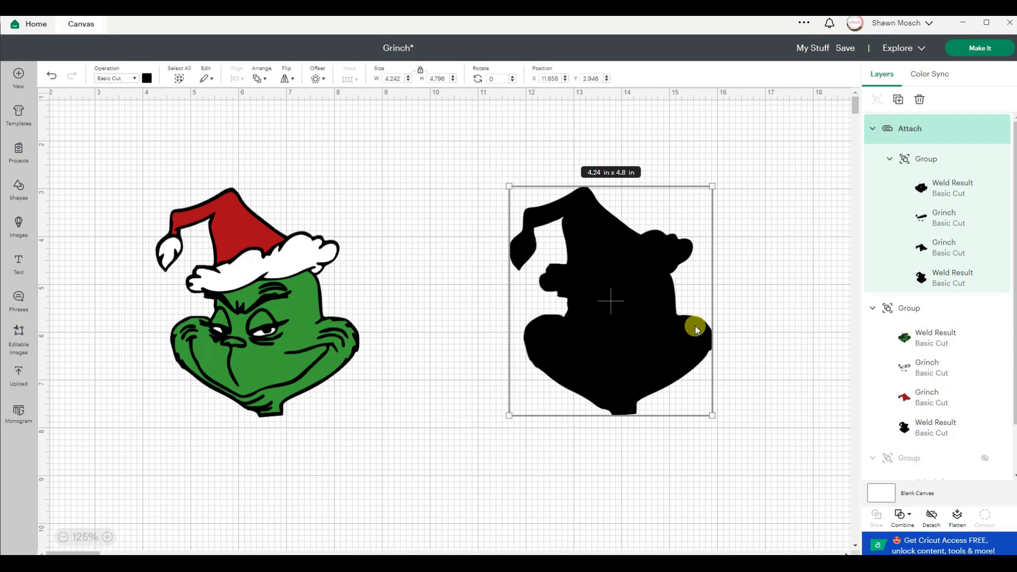
left_click(954, 189)
left_click(958, 220)
left_click(961, 245)
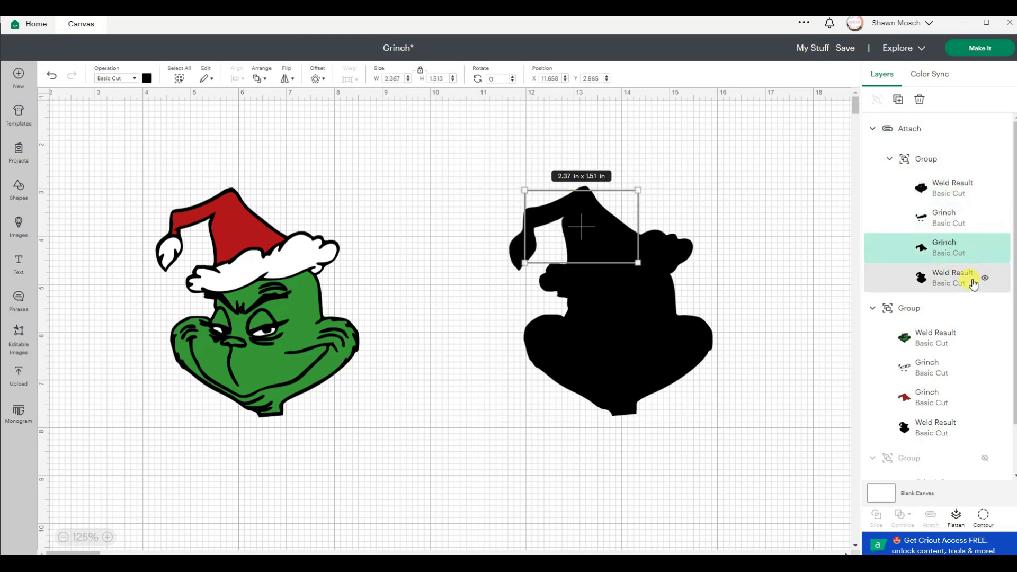
left_click(971, 278)
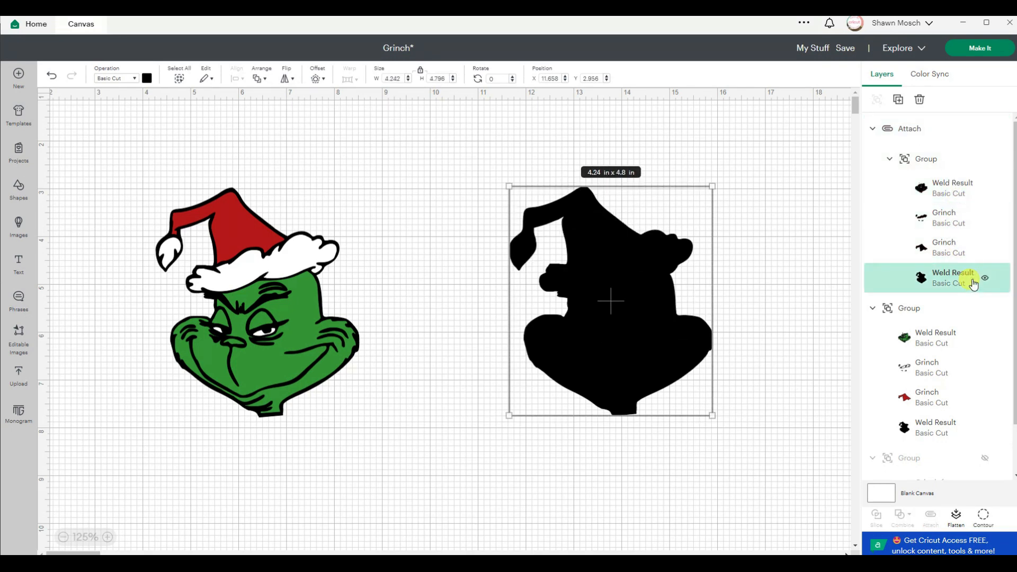
Ungroup the original colored Grinch into separate layers and delete the attached black copy.
left_click(373, 359)
left_click_drag(106, 161, 445, 450)
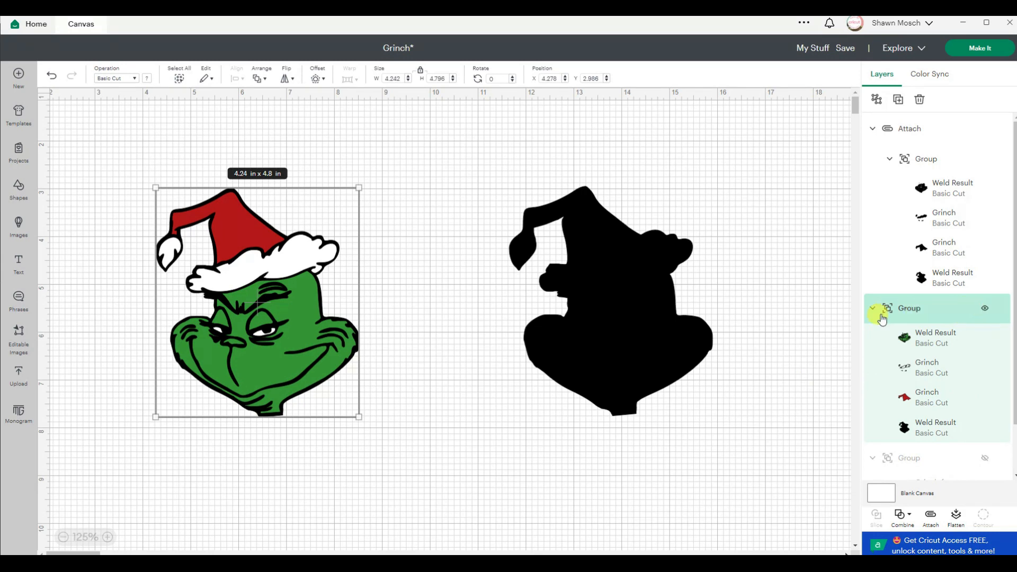
left_click(876, 101)
left_click(708, 161)
left_click(596, 270)
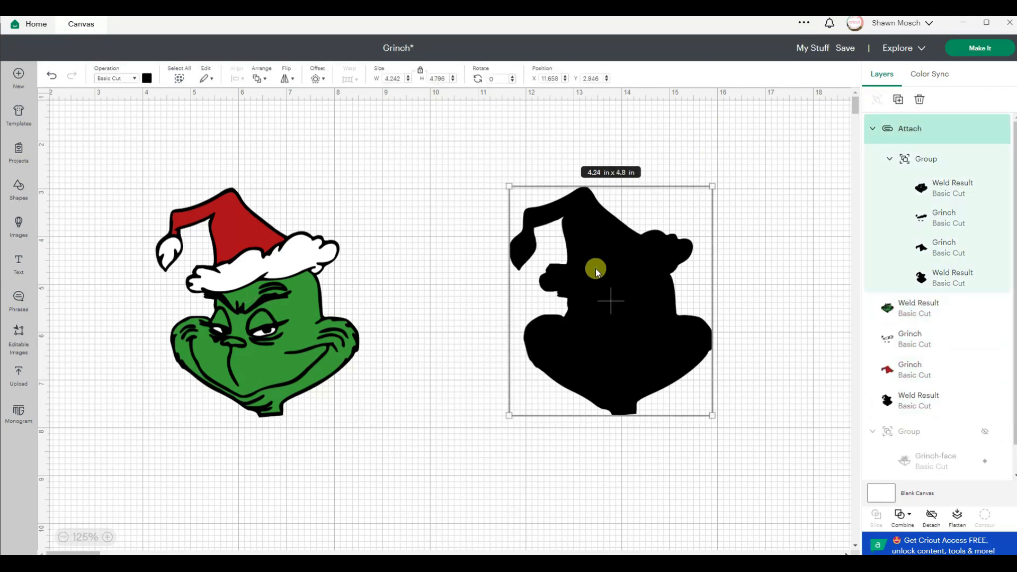
key("Delete")
Copy all four ungrouped Grinch layers and paste a second Grinch beside the original.
left_click(311, 357)
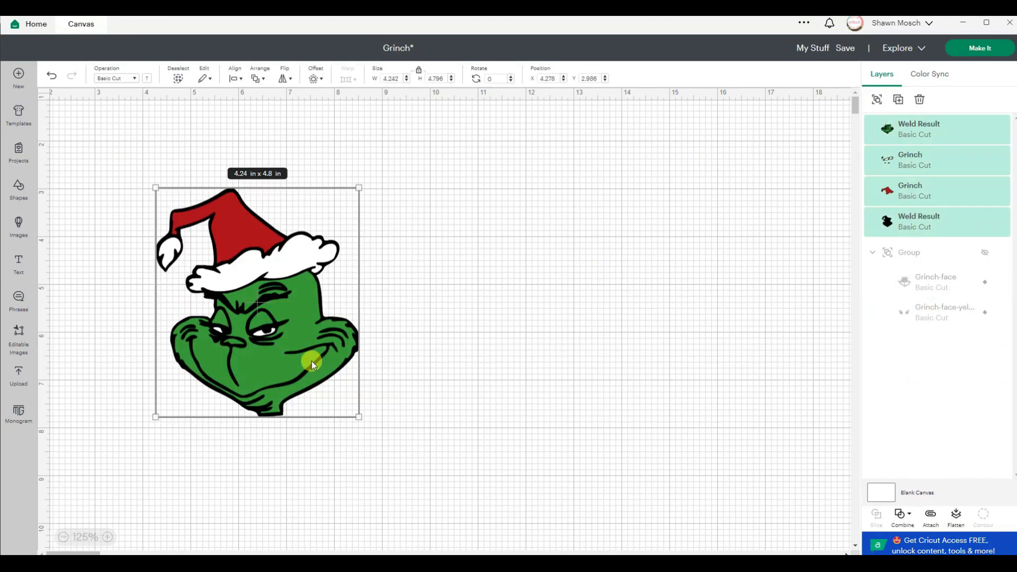
key("ctrl+c")
key("ctrl+v")
left_click(762, 351)
Try resizing the pasted Grinch's green face and red hat layers separately, undoing each change.
left_click(647, 333)
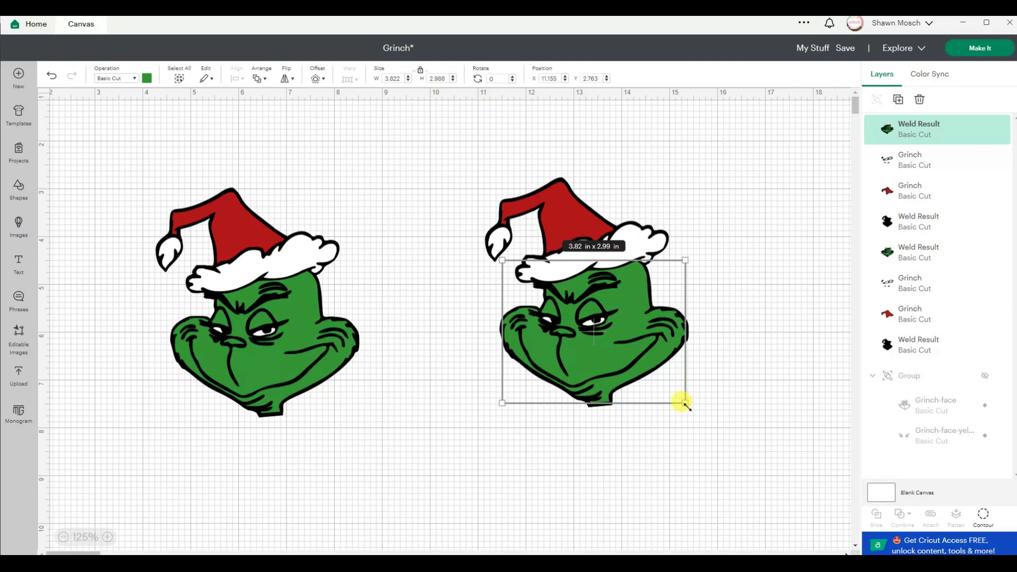
left_click_drag(685, 404, 761, 463)
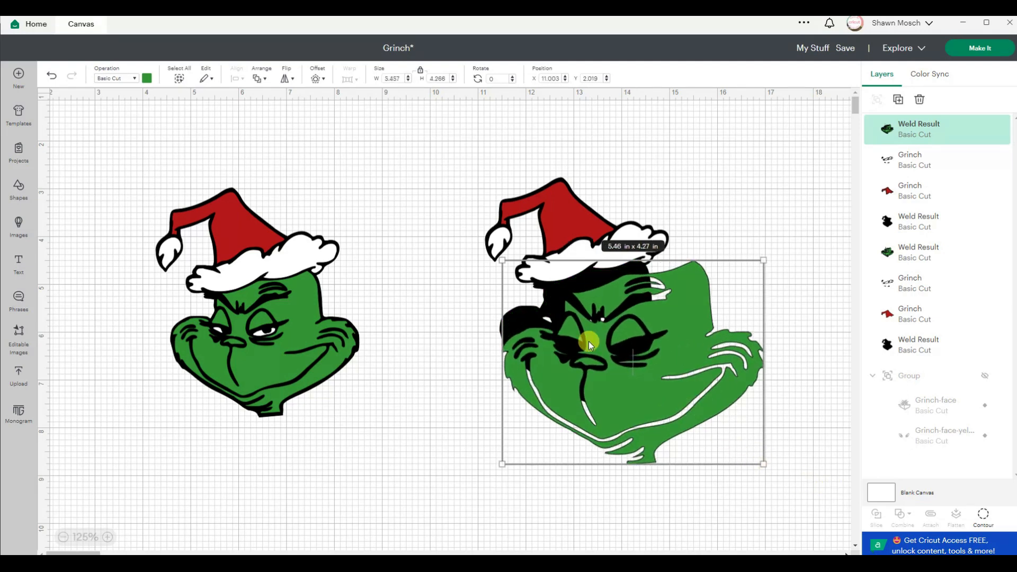
left_click(52, 76)
left_click(604, 245)
left_click_drag(608, 249, 692, 302)
left_click(52, 75)
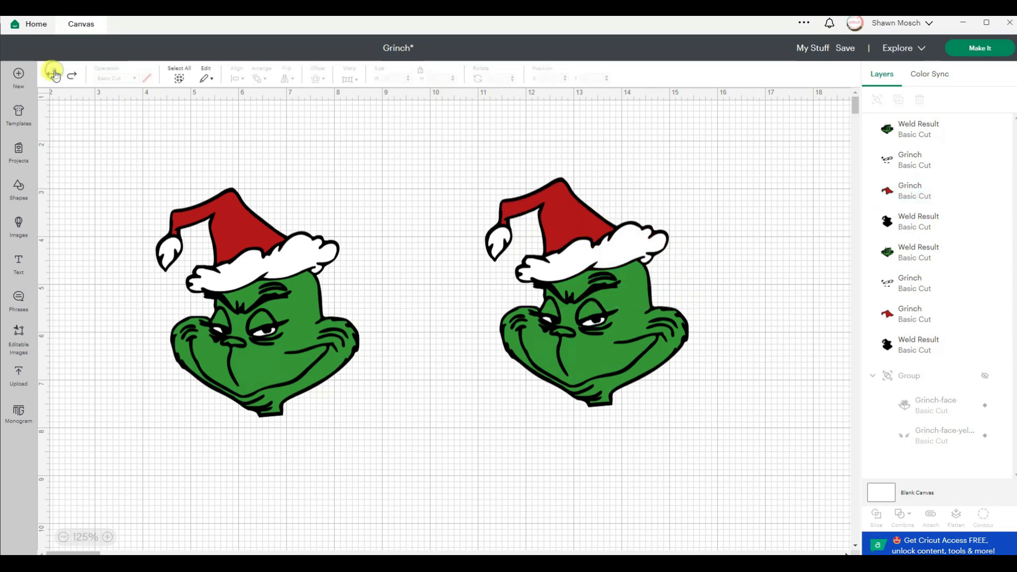
Group the four layers of the pasted Grinch and resize the group proportionally to about 4.73 by 5.35 in.
left_click_drag(434, 146, 772, 483)
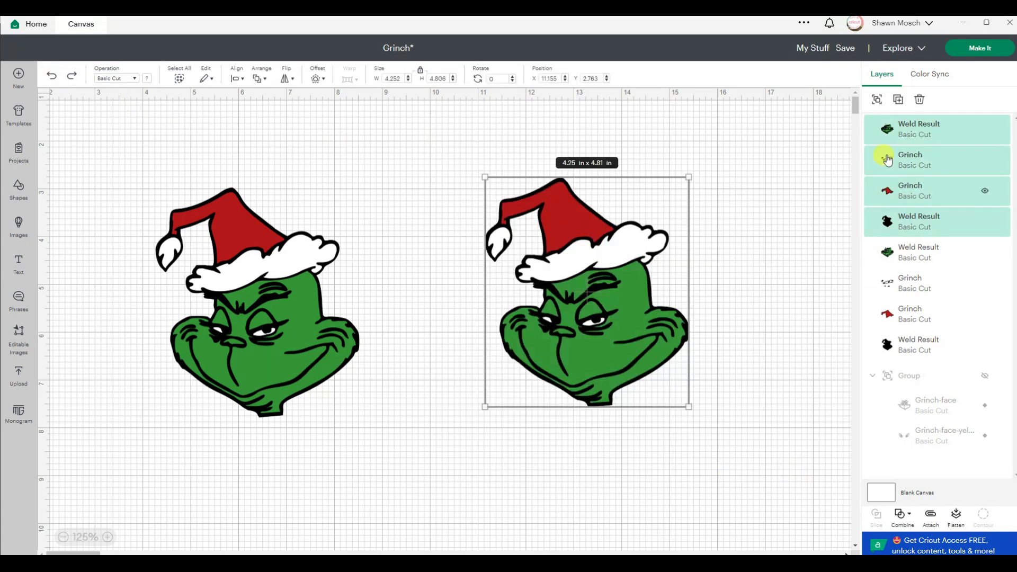
left_click(875, 100)
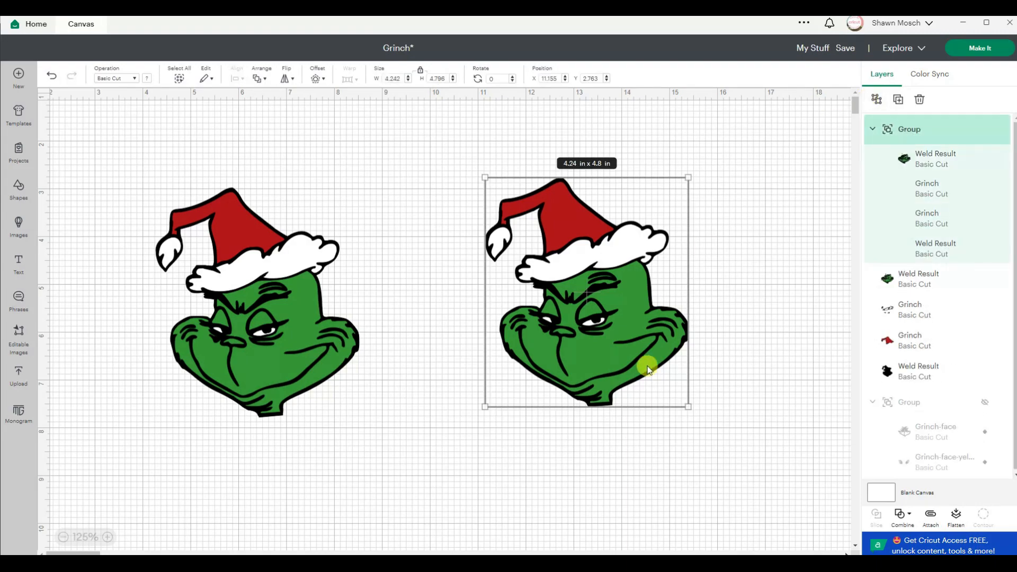
left_click_drag(688, 404, 643, 379)
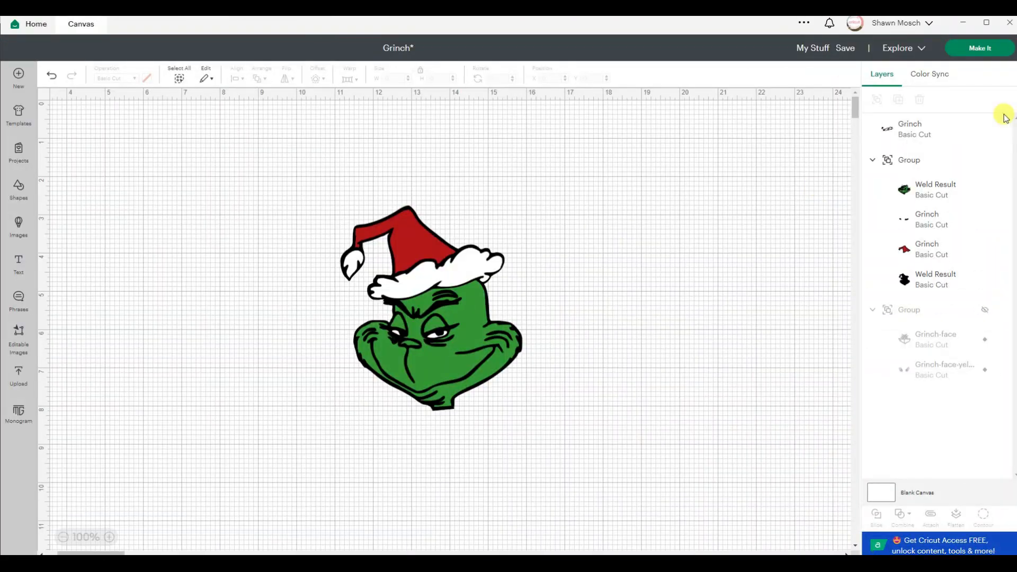
Preview the cutting mats, move the white eye pieces below the hat trim on mat 1, and cancel back to the canvas.
left_click(983, 53)
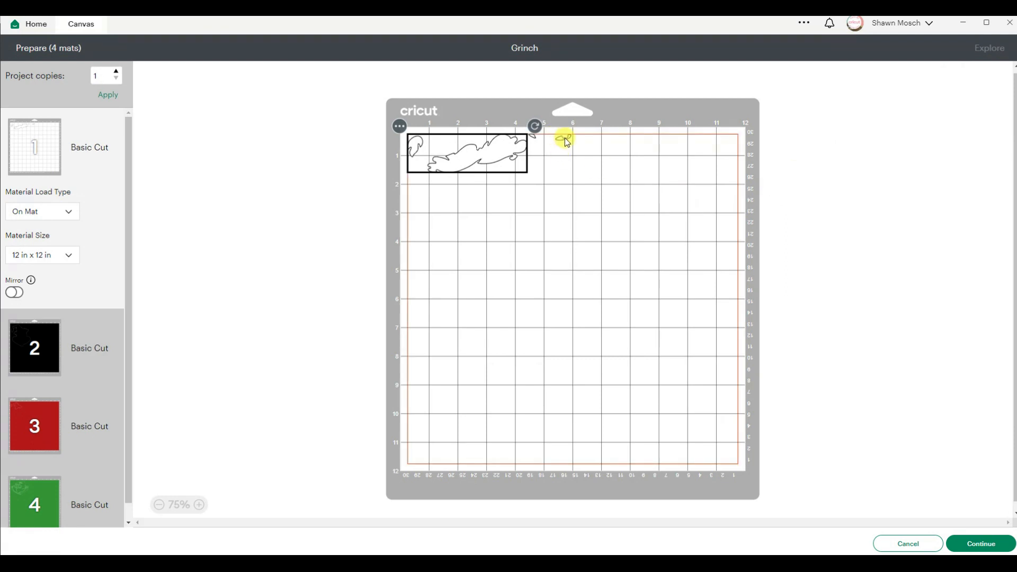
left_click(567, 141)
left_click_drag(567, 142, 495, 207)
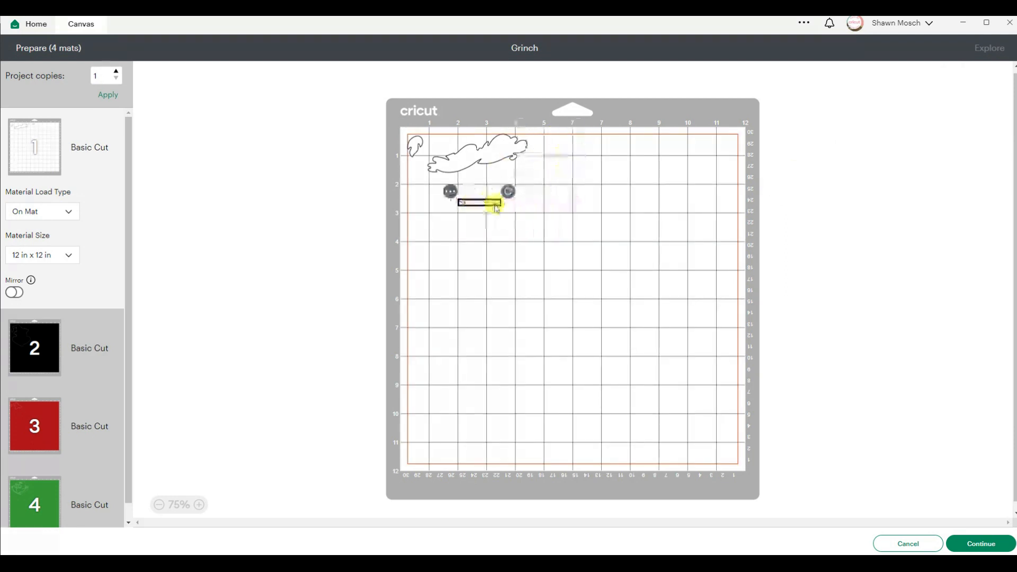
left_click(919, 550)
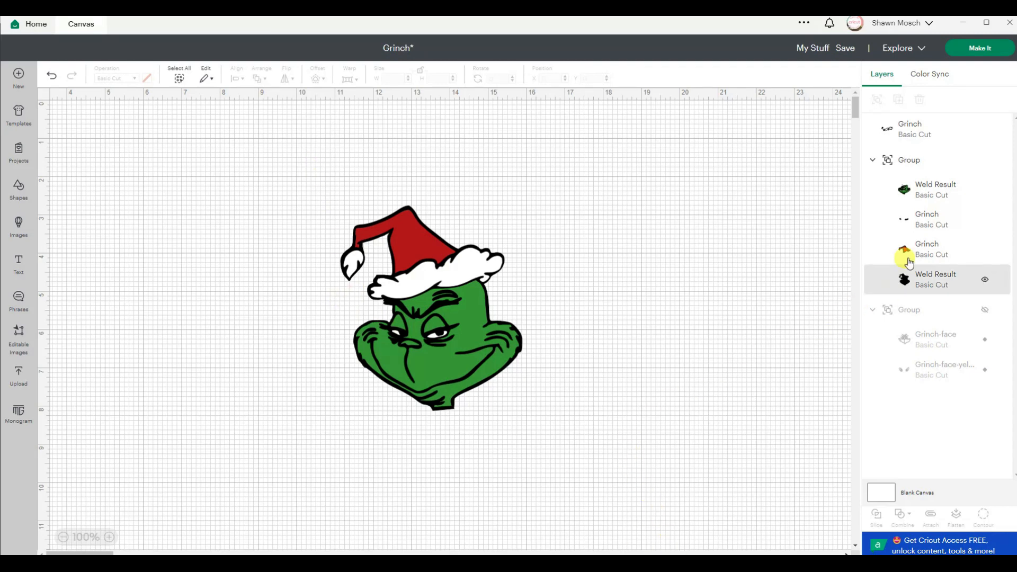
Try attaching the separate white hat trim to the white eye layer while the eyes remain in the group, and undo the attachment.
left_click(911, 165)
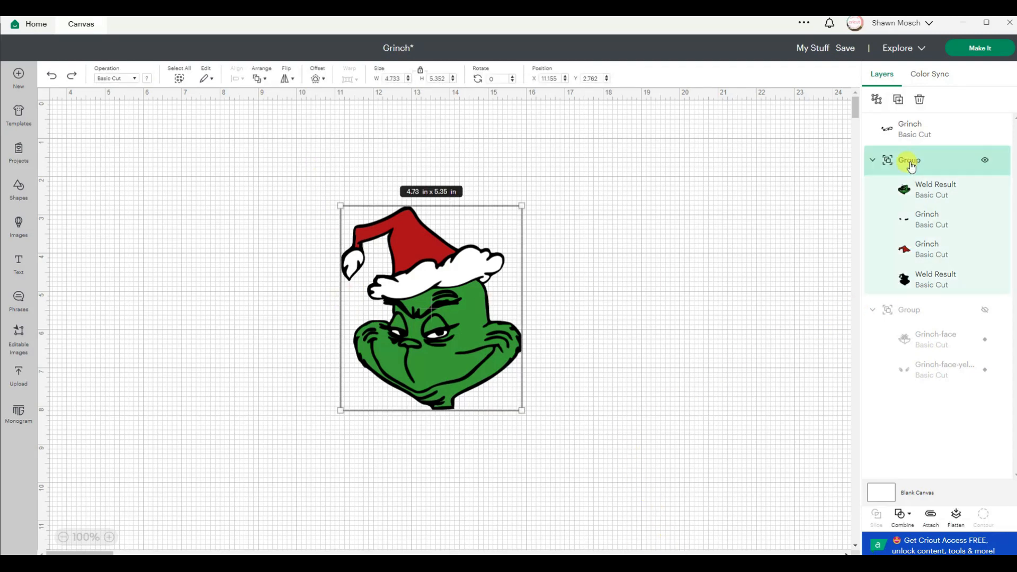
left_click(923, 222)
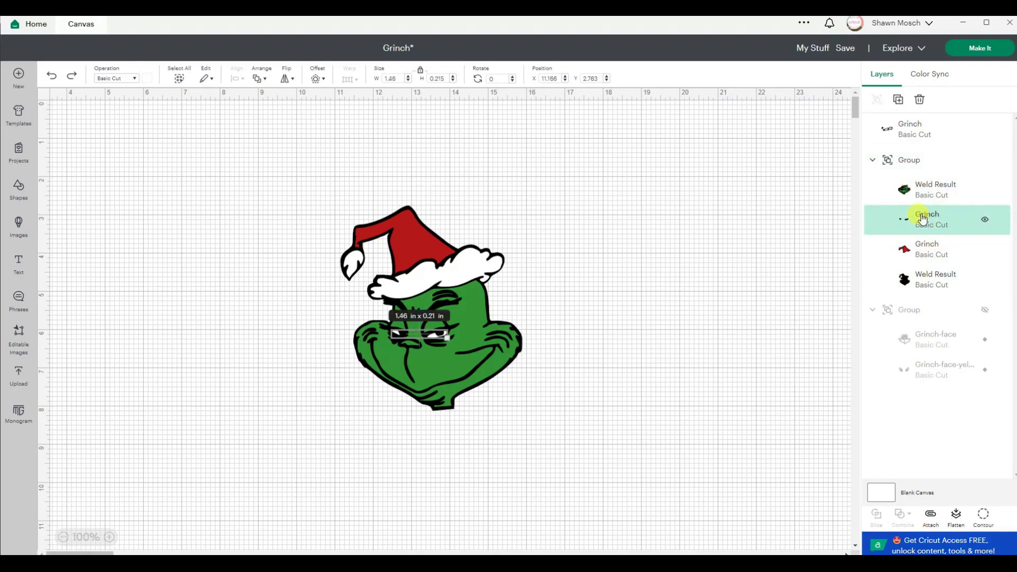
left_click(928, 129, "shift")
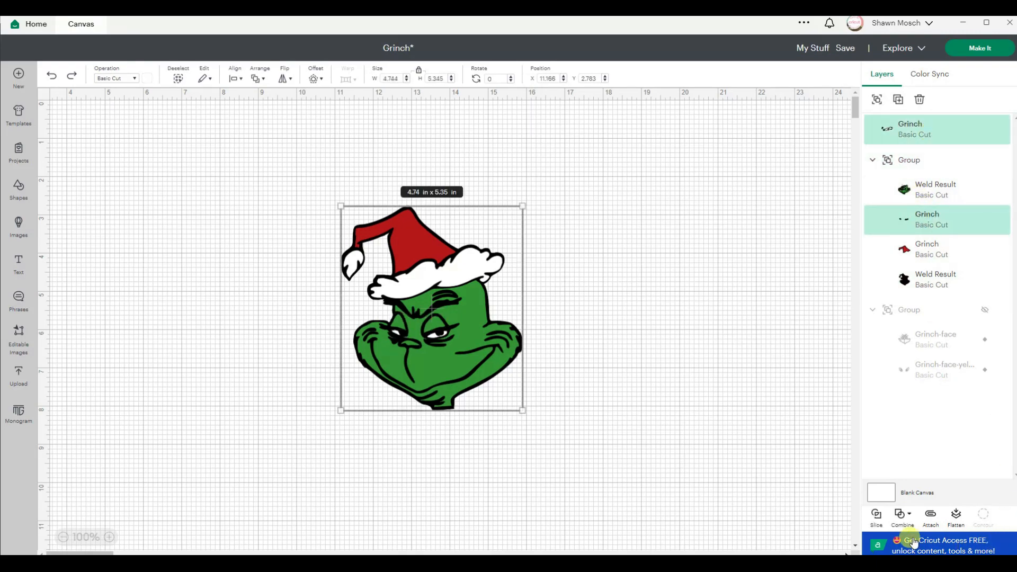
left_click(930, 515)
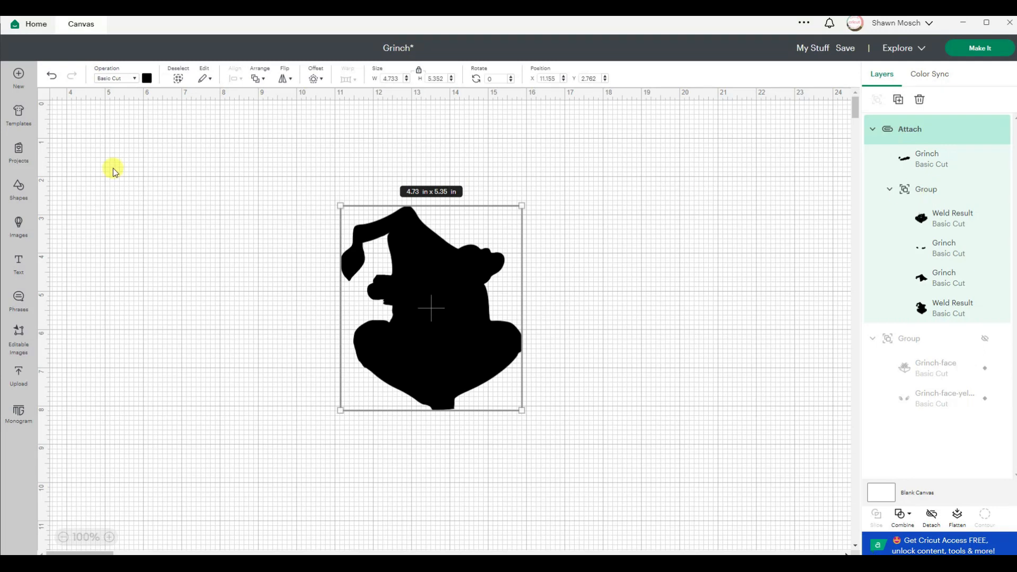
left_click(52, 75)
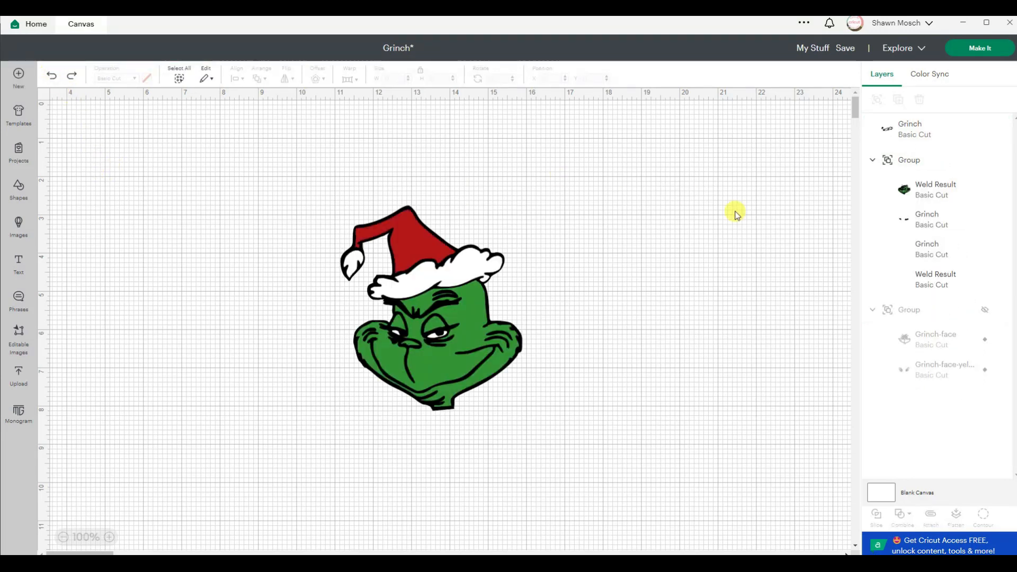
Ungroup the Grinch layers and attach the white hat trim layer to the white eye layer.
left_click(907, 167)
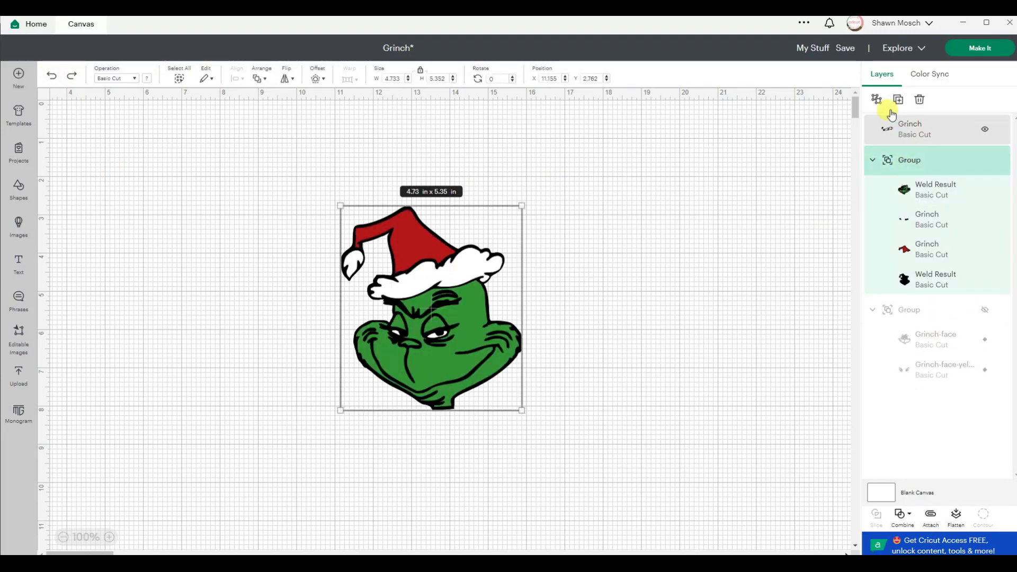
left_click(877, 99)
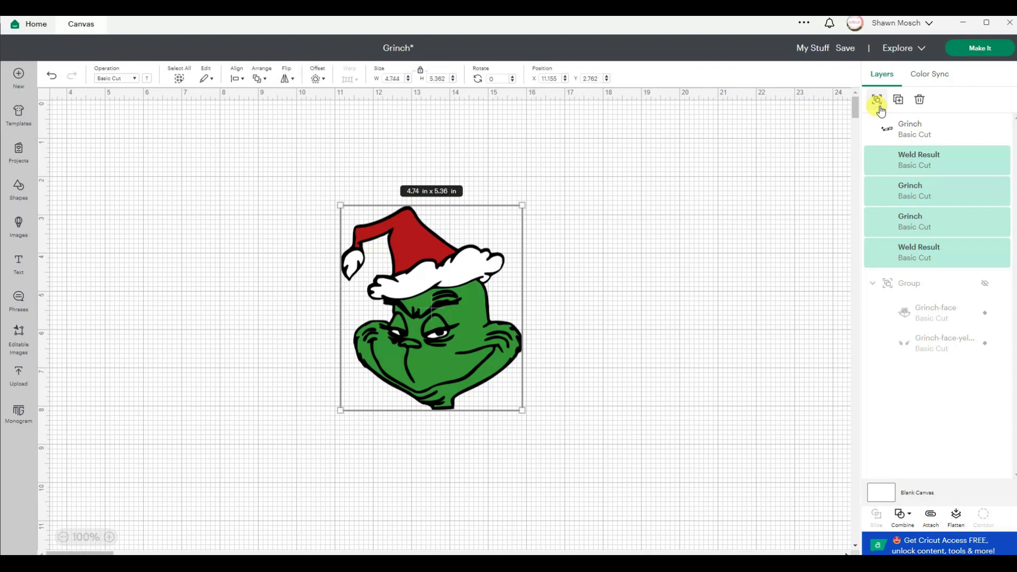
left_click(891, 133)
left_click(907, 199, "shift")
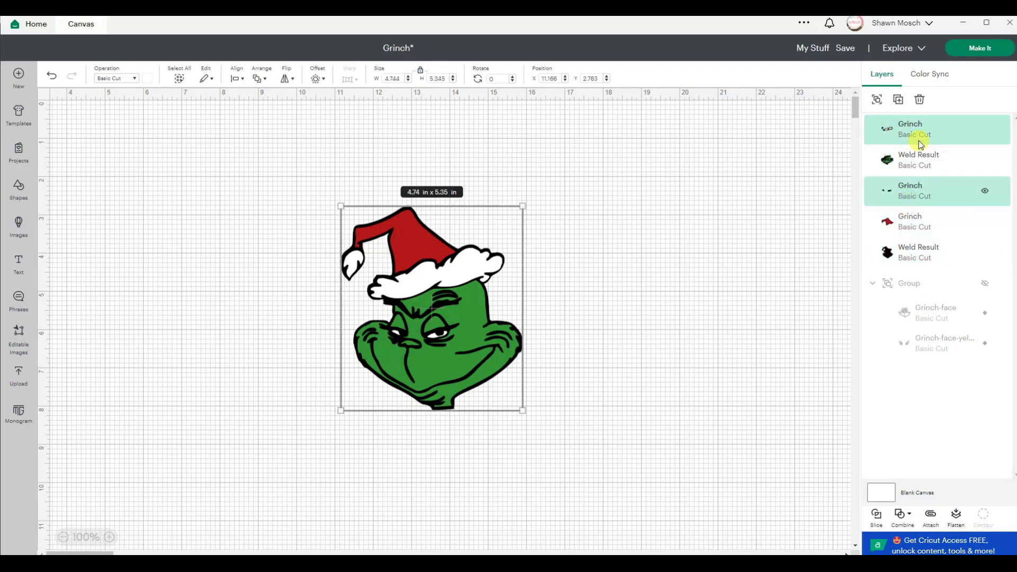
left_click(931, 520)
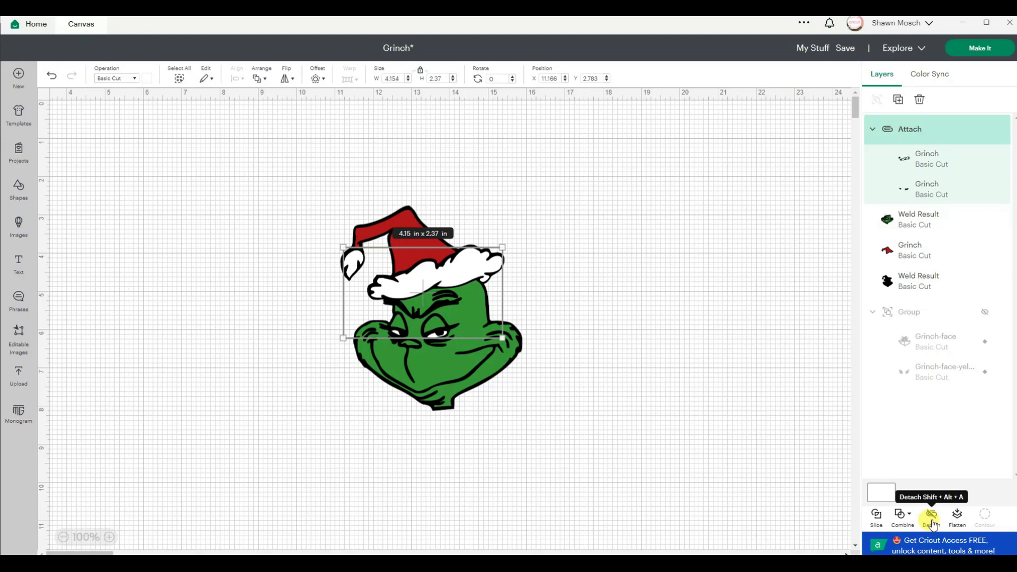
left_click(683, 381)
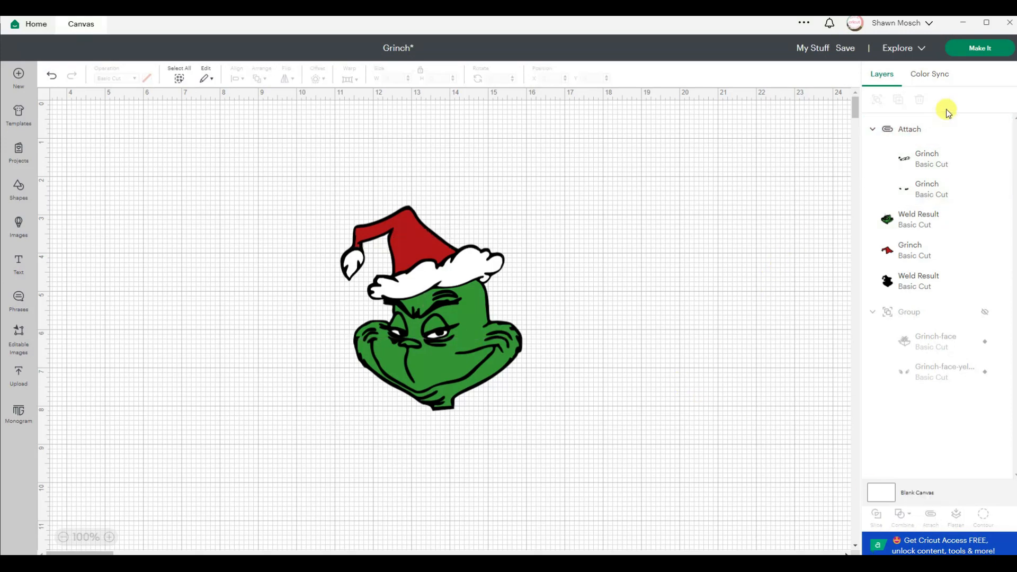
Preview the placement of the attached white pieces on the first cutting mat, and return to the canvas.
left_click(979, 49)
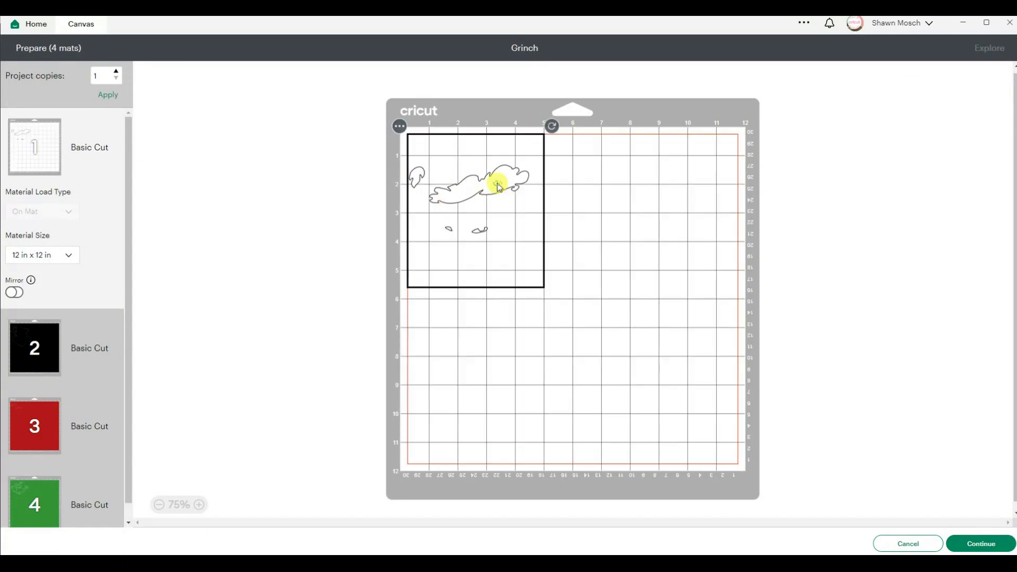
left_click(881, 544)
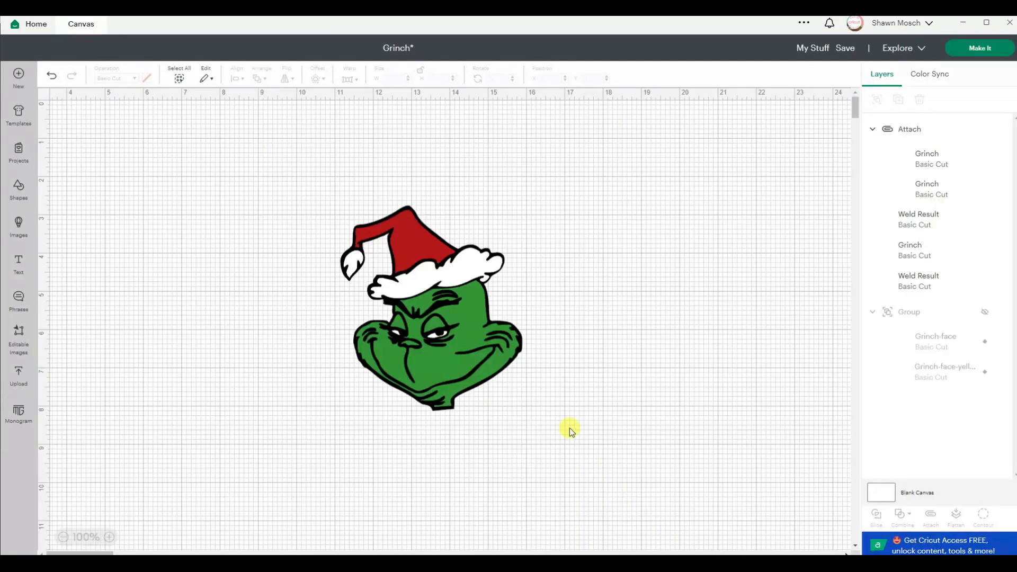